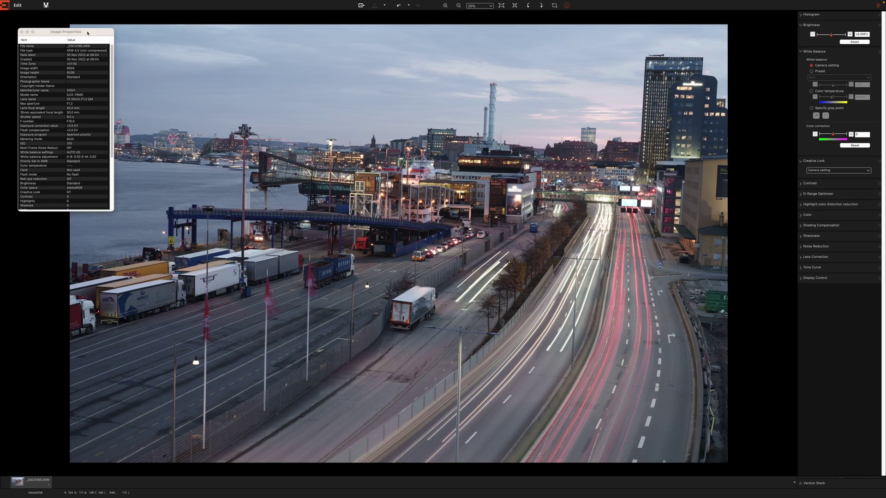
Move the Image Properties window aside, zoom the preview slightly, then close that window
{"action": "left_click_drag", "start_coordinate": [88, 32], "coordinate": [101, 36]}
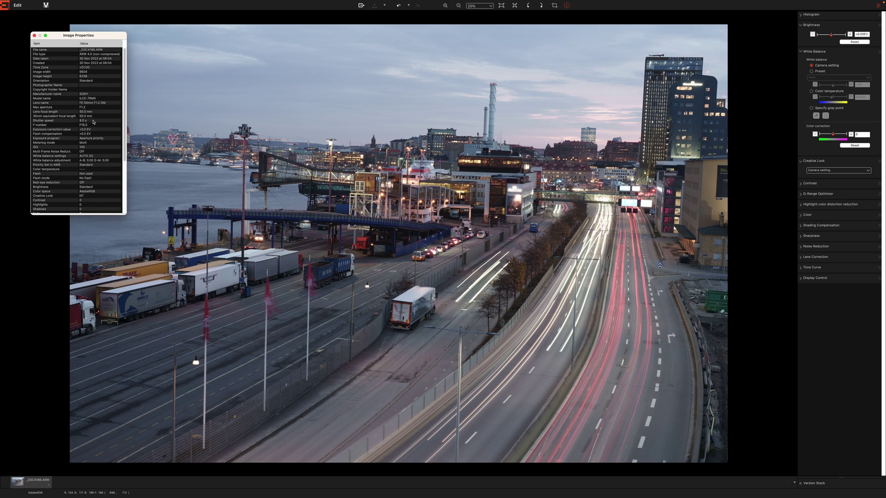
{"action": "scroll", "coordinate": [370, 297], "scroll_direction": "up", "scroll_amount": 1}
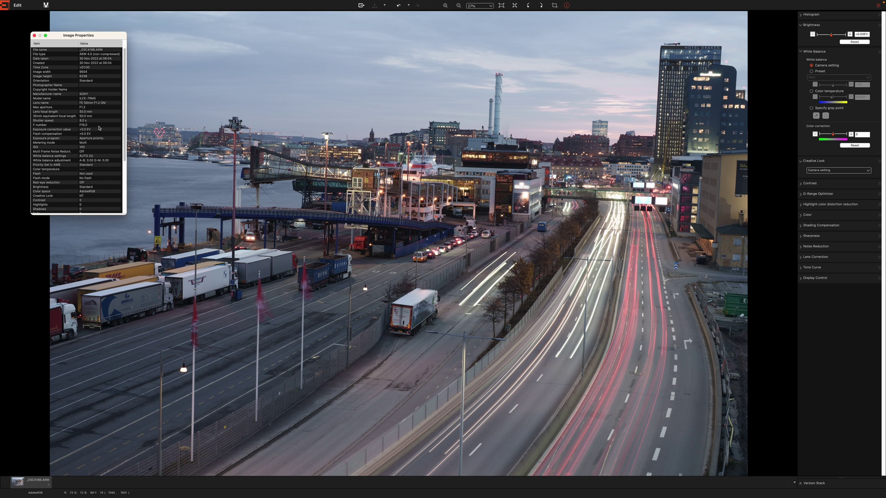
{"action": "left_click", "coordinate": [34, 35]}
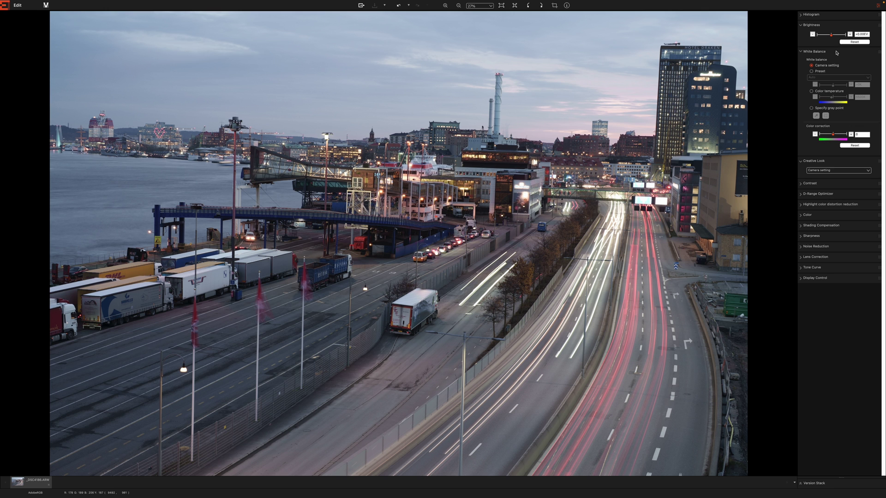
Lower the photo's brightness in three steps to -1.00EV
{"action": "left_click", "coordinate": [813, 35]}
{"action": "left_click", "coordinate": [813, 34]}
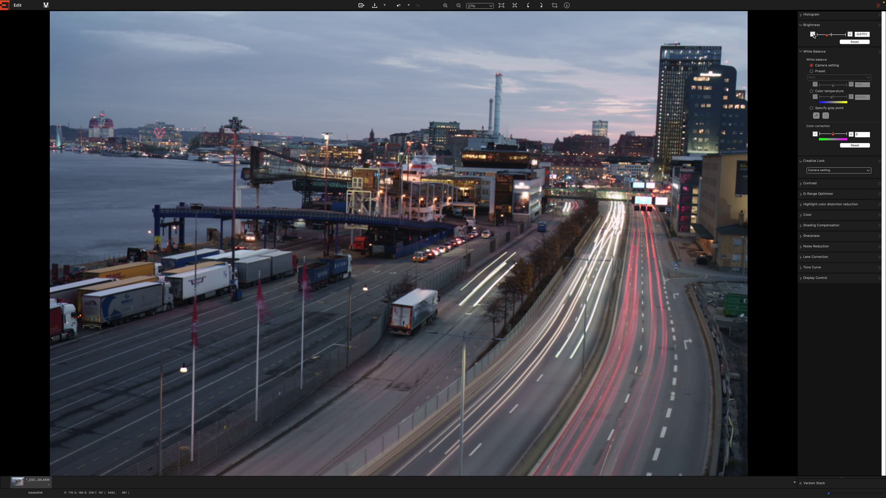
{"action": "left_click", "coordinate": [813, 34]}
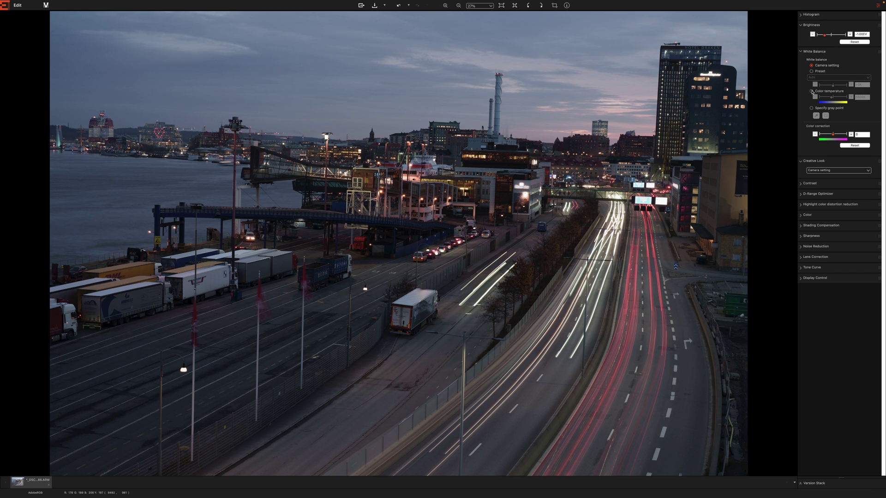
Set white balance to Color temperature and apply the VV creative look
{"action": "left_click", "coordinate": [812, 92]}
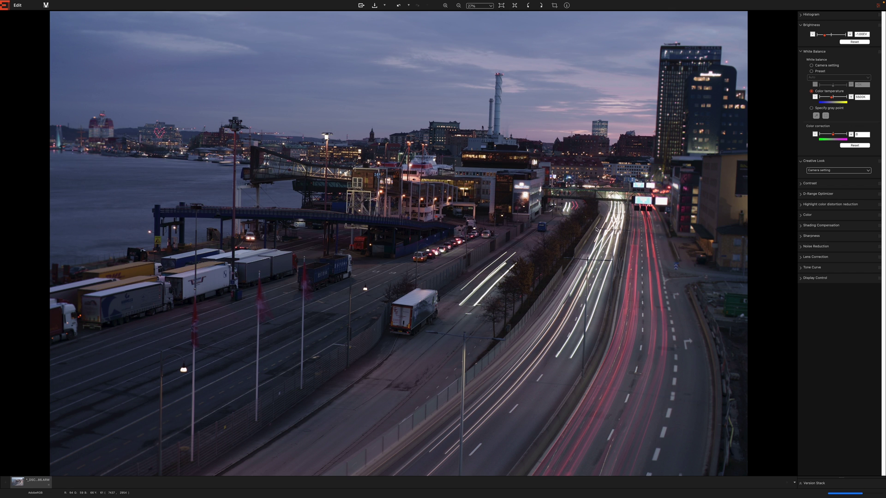
{"action": "left_click", "coordinate": [821, 170]}
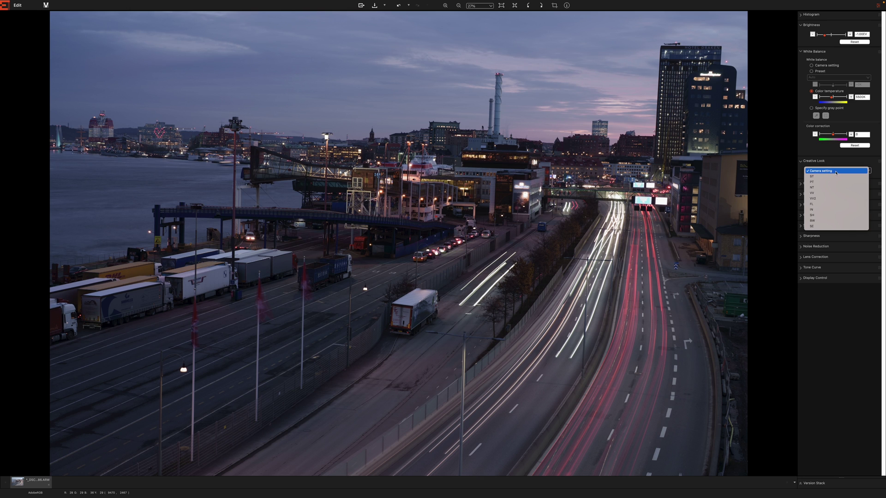
{"action": "left_click", "coordinate": [823, 194]}
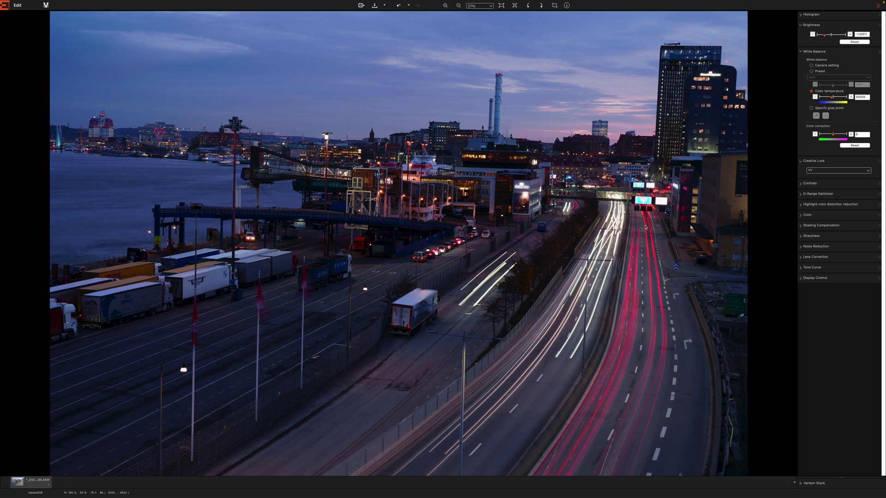
Save the edited photo from the Output settings as a 16-bit sRGB TIFF
{"action": "left_click", "coordinate": [361, 6]}
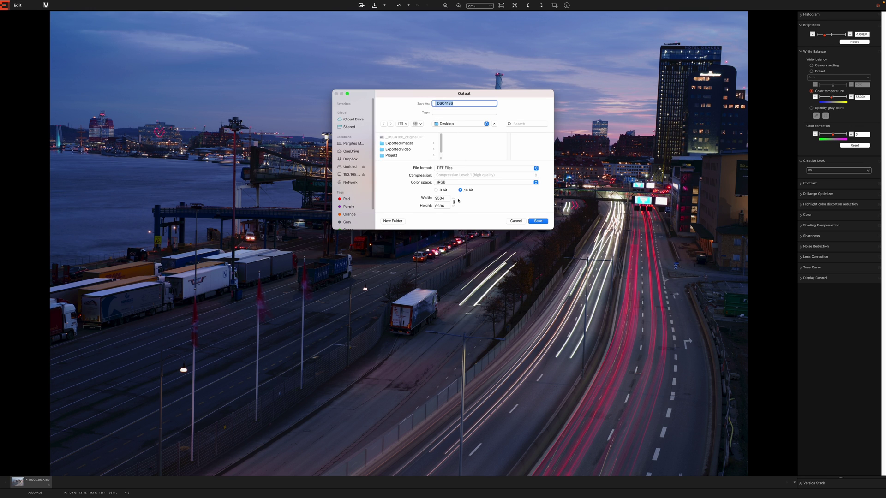
{"action": "left_click", "coordinate": [538, 221]}
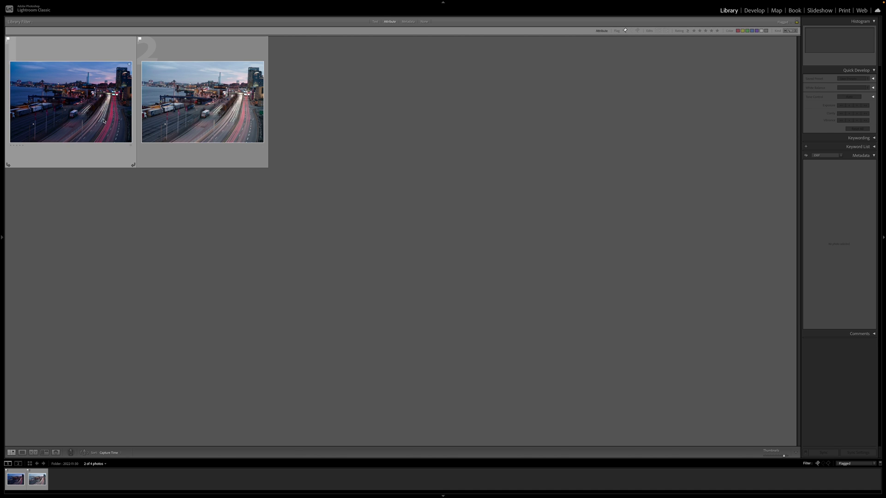
Compare the edited and original thumbnails, then open _DSC4186-2.TIF in the Develop module
{"action": "left_click", "coordinate": [78, 122]}
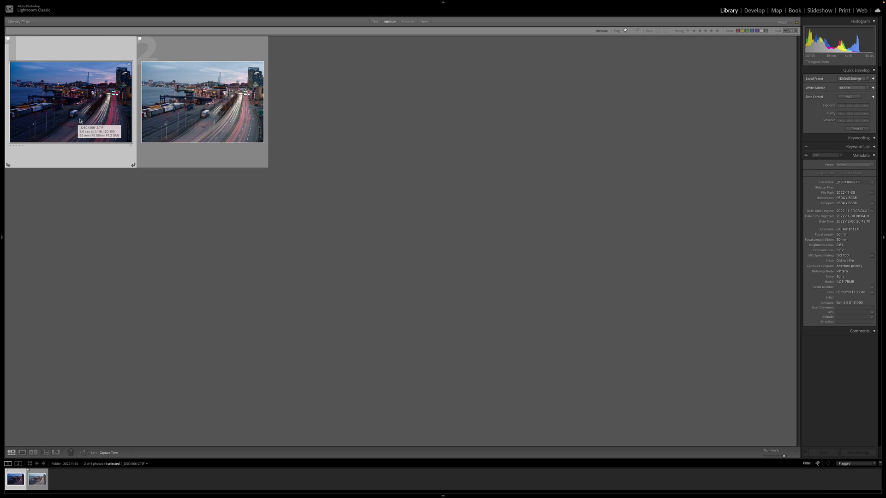
{"action": "left_click", "coordinate": [208, 129]}
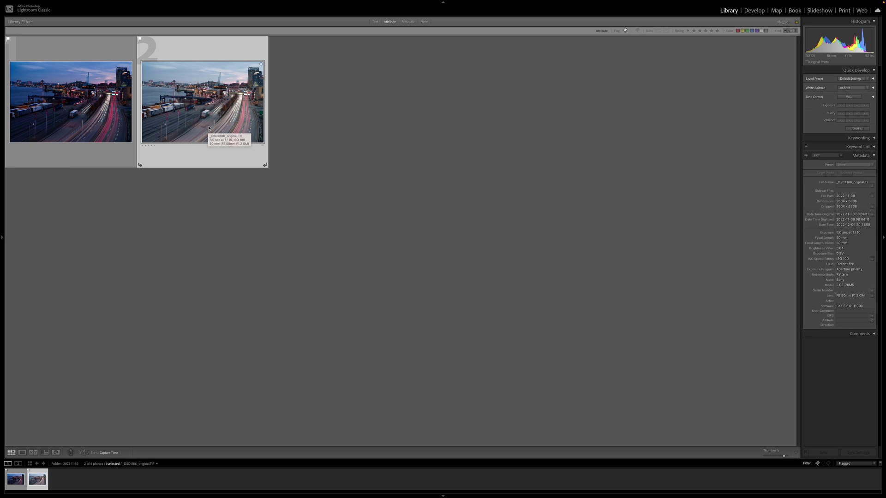
{"action": "left_click", "coordinate": [90, 113]}
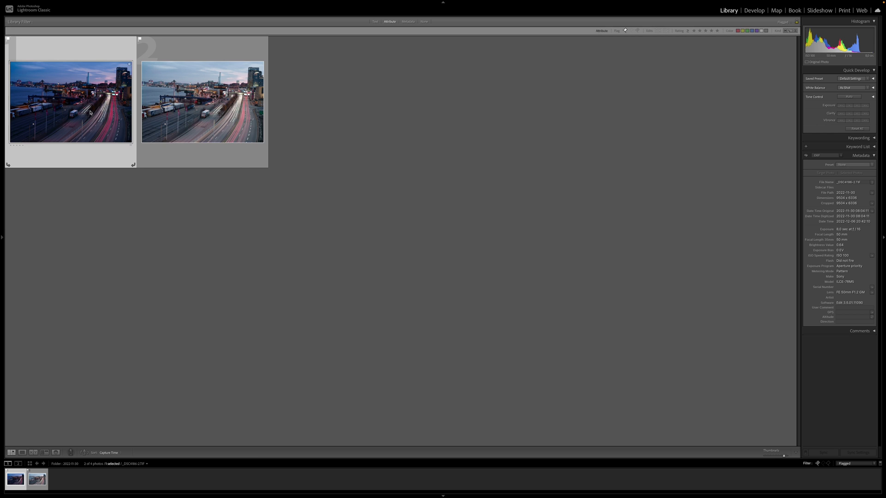
{"action": "left_click", "coordinate": [754, 10]}
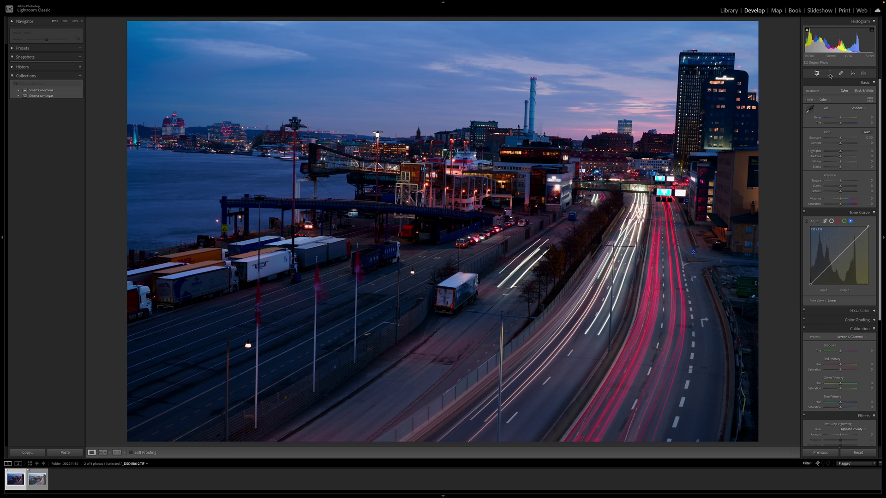
Auto-straighten the tilted cityscape by -1.90° and apply the crop
{"action": "left_click", "coordinate": [829, 73]}
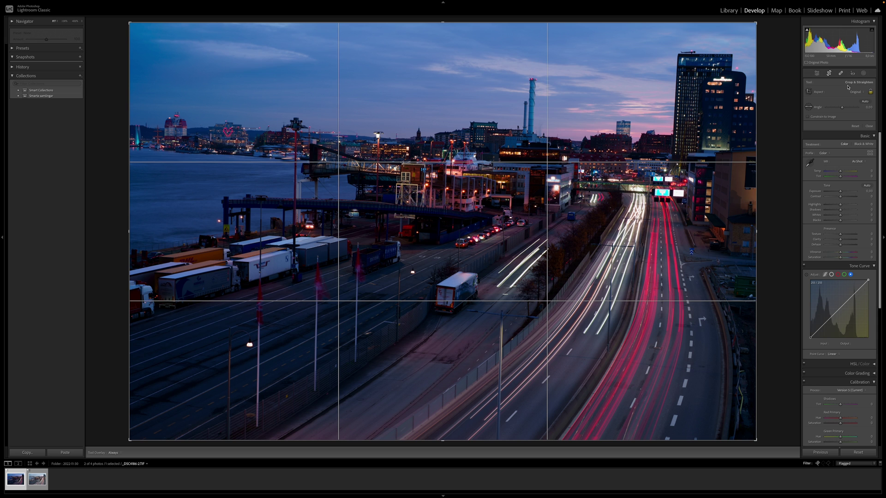
{"action": "left_click", "coordinate": [860, 103]}
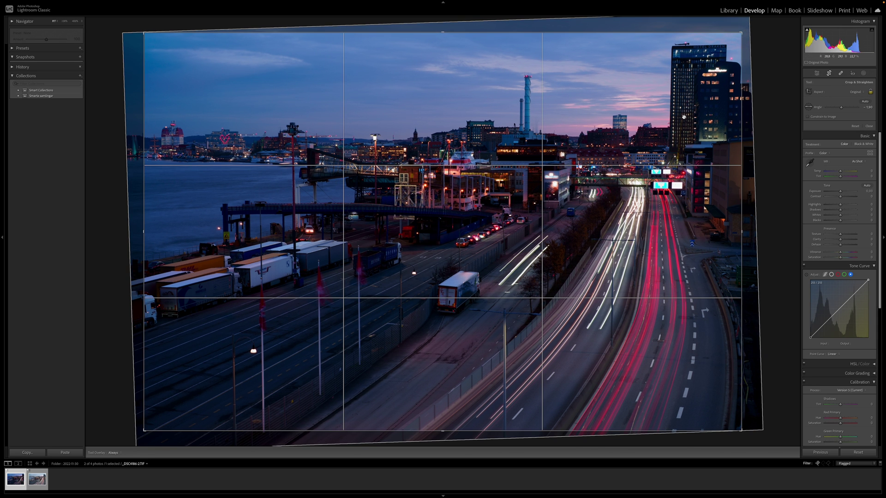
{"action": "key", "text": "Return"}
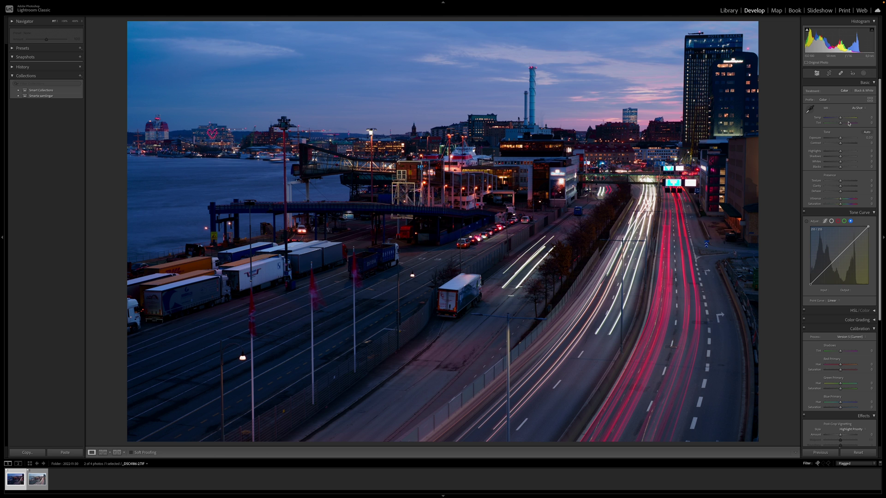
In Basic, set Temp to +12, Tint to +12 toward magenta and Exposure to +0.16
{"action": "left_click_drag", "start_coordinate": [841, 139], "coordinate": [842, 139]}
{"action": "double_click", "coordinate": [842, 139]}
{"action": "left_click_drag", "start_coordinate": [841, 119], "coordinate": [844, 120]}
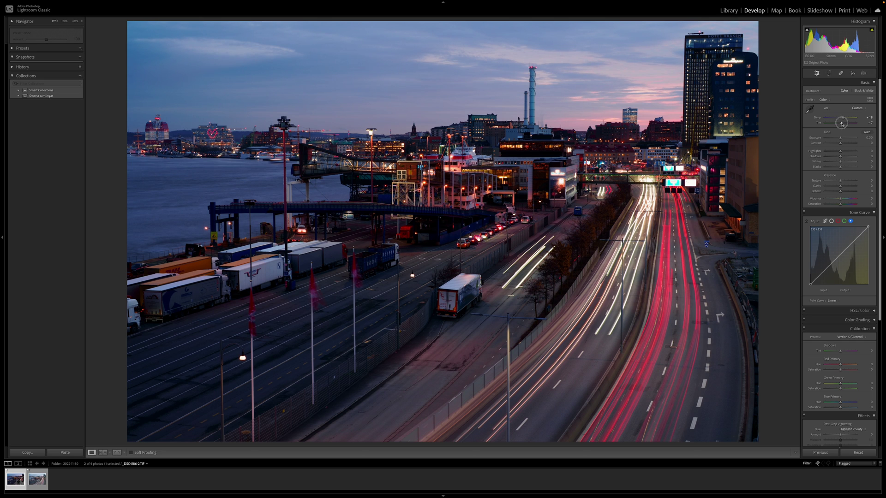
{"action": "left_click_drag", "start_coordinate": [842, 124], "coordinate": [843, 124]}
{"action": "left_click_drag", "start_coordinate": [840, 139], "coordinate": [844, 188]}
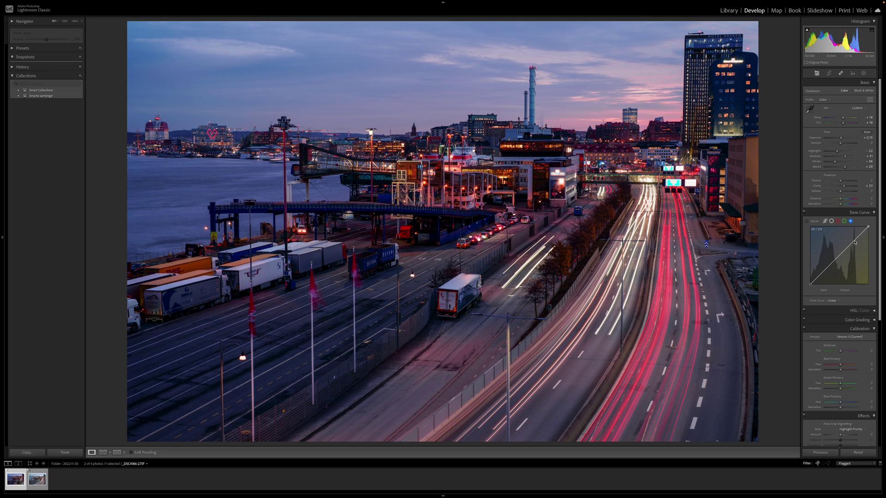
Try curve points on the RGB, green and red channels, raising highlights and lowering shadows
{"action": "left_click_drag", "start_coordinate": [854, 243], "coordinate": [854, 238]}
{"action": "left_click_drag", "start_coordinate": [825, 271], "coordinate": [826, 273]}
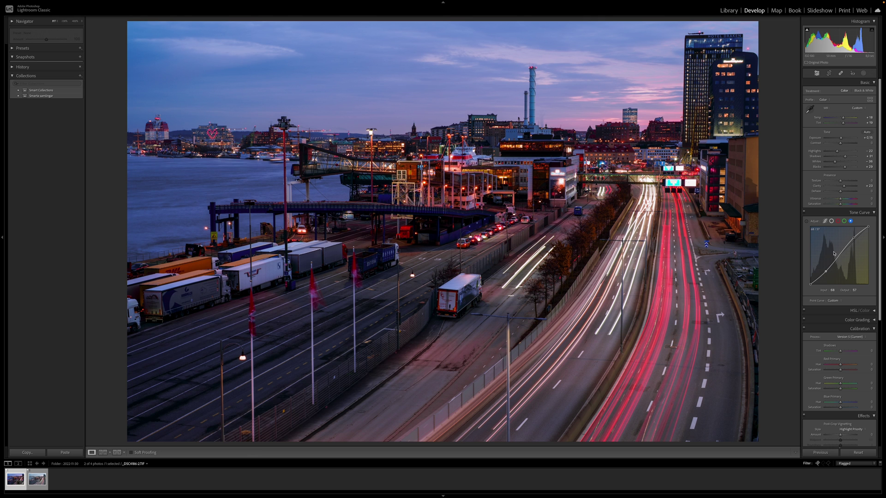
{"action": "left_click", "coordinate": [844, 222]}
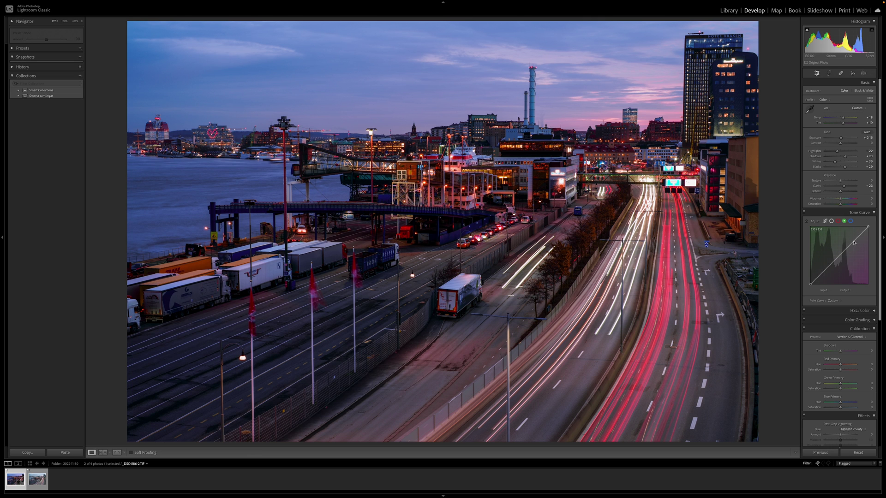
{"action": "left_click_drag", "start_coordinate": [854, 243], "coordinate": [854, 239]}
{"action": "left_click_drag", "start_coordinate": [824, 270], "coordinate": [825, 272]}
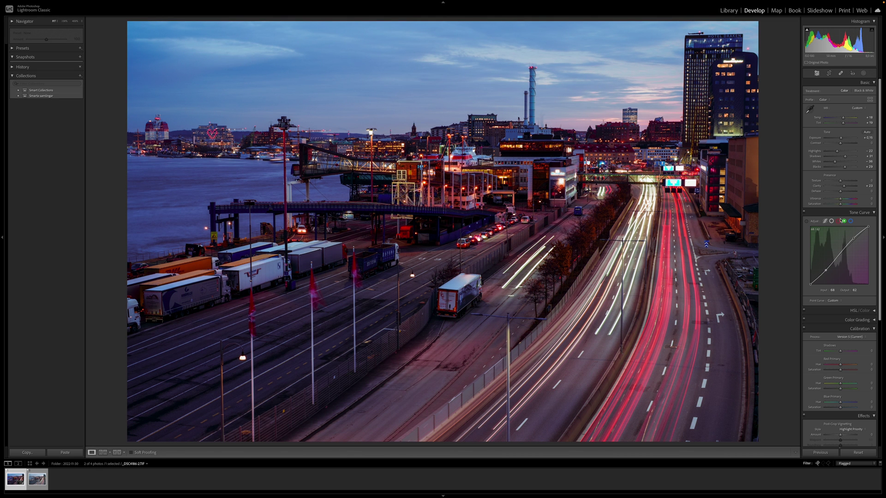
{"action": "left_click", "coordinate": [839, 221]}
{"action": "left_click_drag", "start_coordinate": [853, 243], "coordinate": [854, 239]}
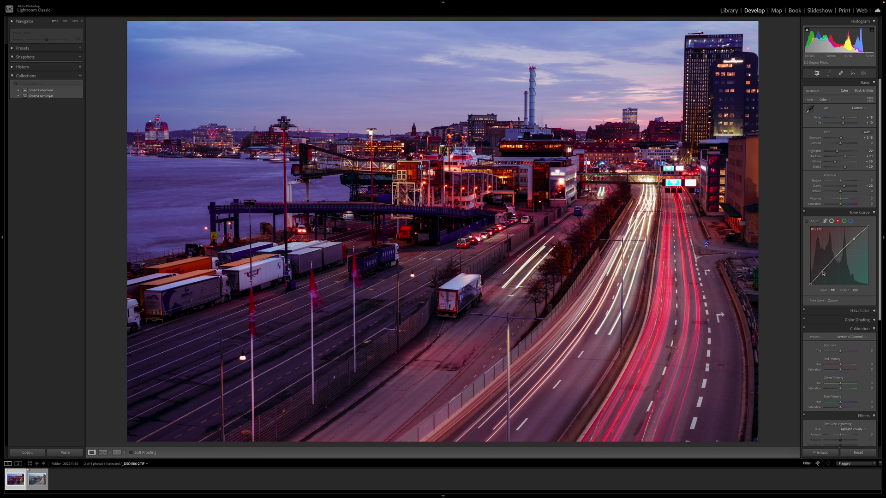
{"action": "left_click_drag", "start_coordinate": [823, 274], "coordinate": [824, 275]}
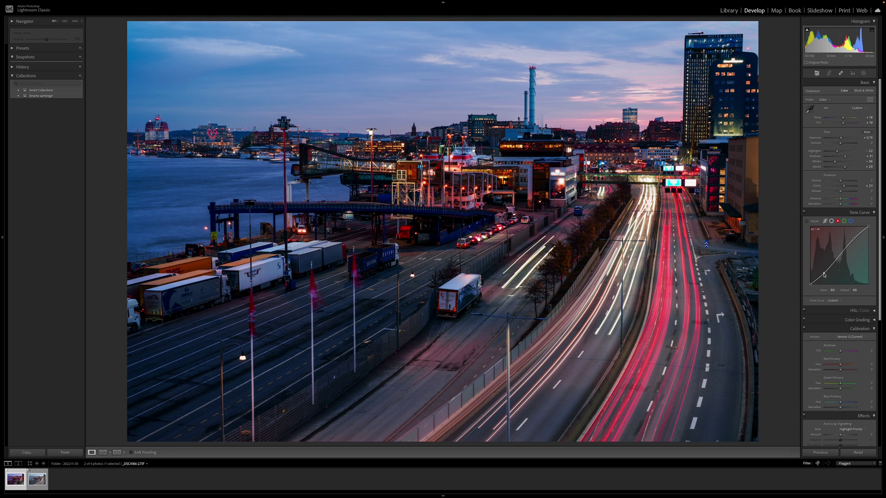
Build the RGB curve with an upper point at 194/201 and a lowered shadow point, then compare it on and off
{"action": "left_click", "coordinate": [831, 221]}
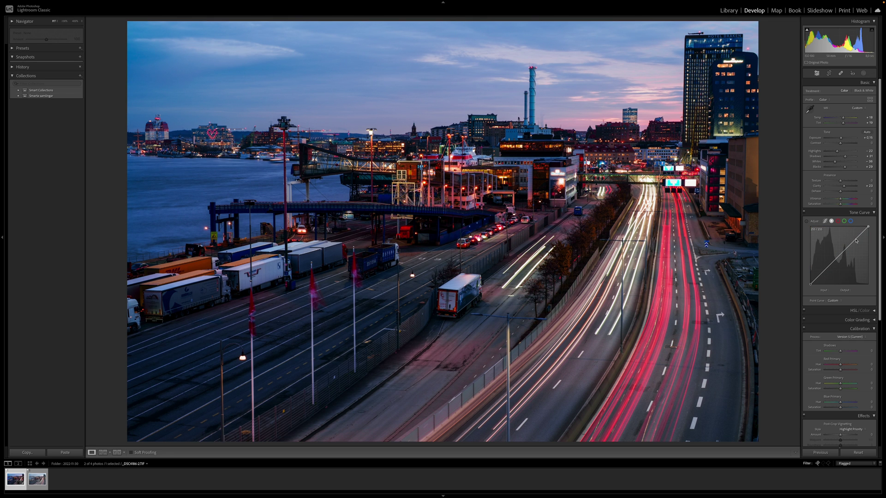
{"action": "left_click_drag", "start_coordinate": [856, 241], "coordinate": [855, 239]}
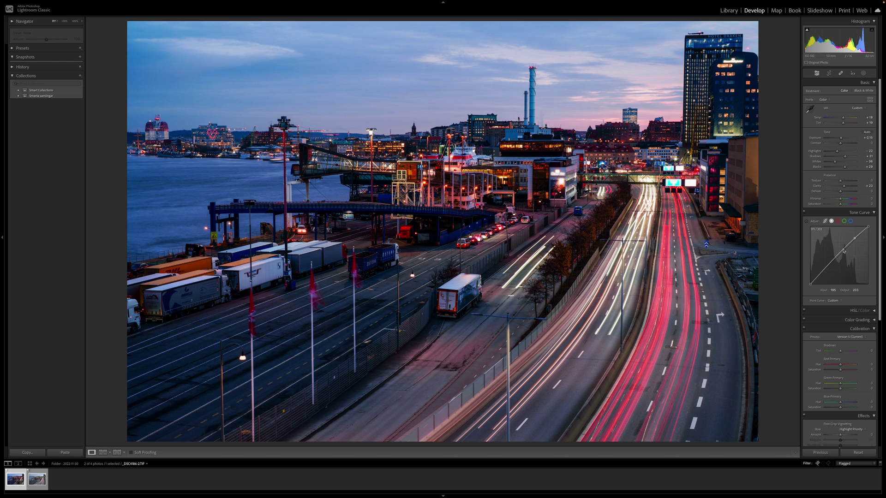
{"action": "left_click_drag", "start_coordinate": [824, 273], "coordinate": [825, 273]}
{"action": "left_click_drag", "start_coordinate": [854, 239], "coordinate": [855, 240]}
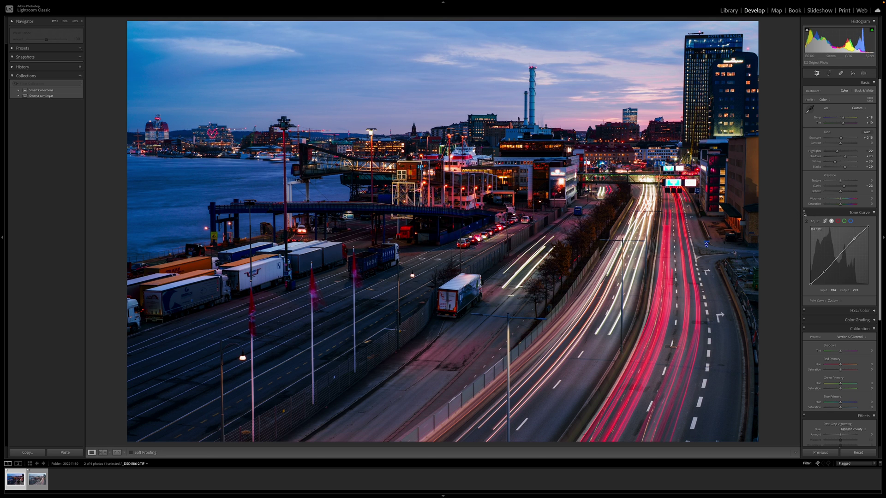
{"action": "left_click", "coordinate": [805, 213]}
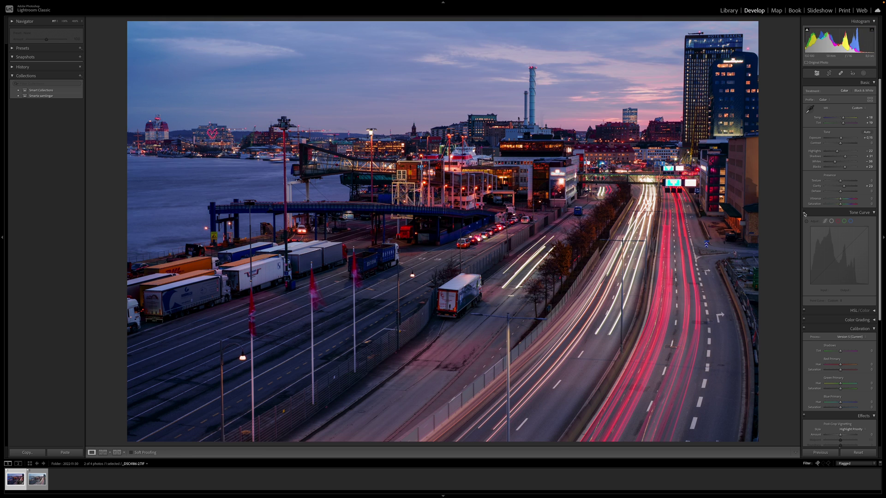
{"action": "left_click", "coordinate": [805, 213]}
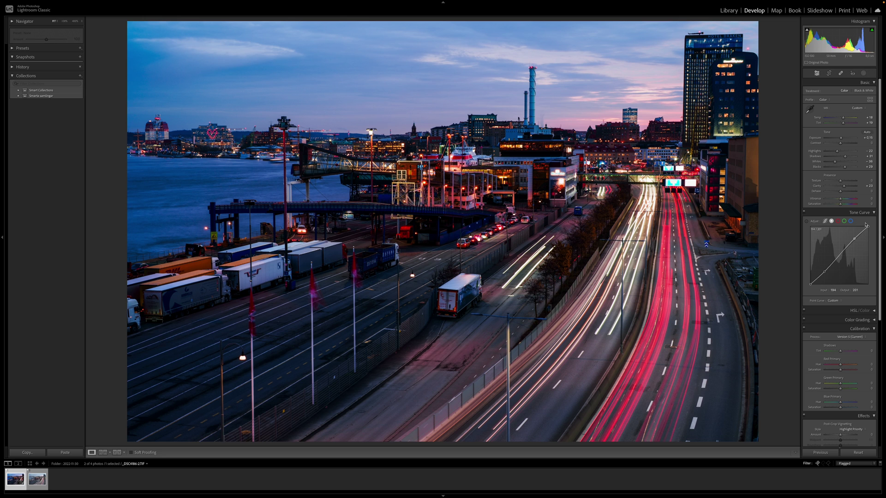
In Calibration, set Shadows Tint to +26, Red Primary Hue to +17 and Saturation to +30
{"action": "scroll", "coordinate": [845, 311], "scroll_direction": "down", "scroll_amount": 3}
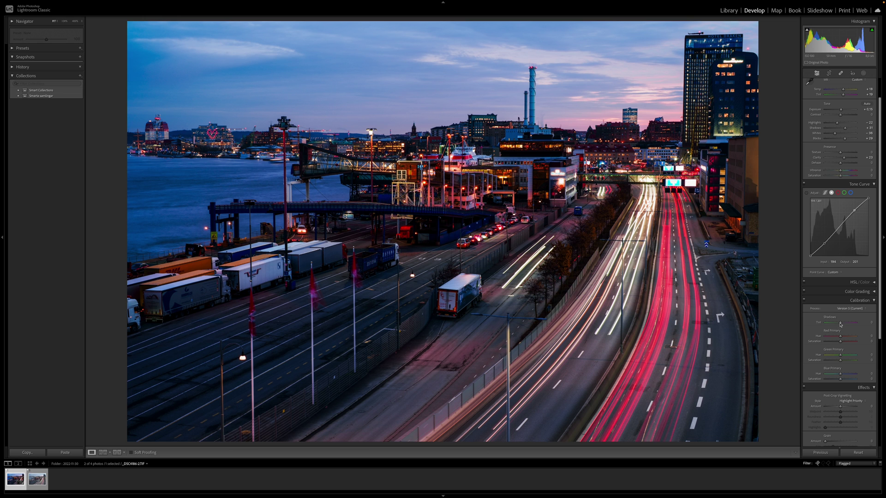
{"action": "left_click_drag", "start_coordinate": [840, 324], "coordinate": [839, 327]}
{"action": "left_click_drag", "start_coordinate": [841, 338], "coordinate": [843, 342]}
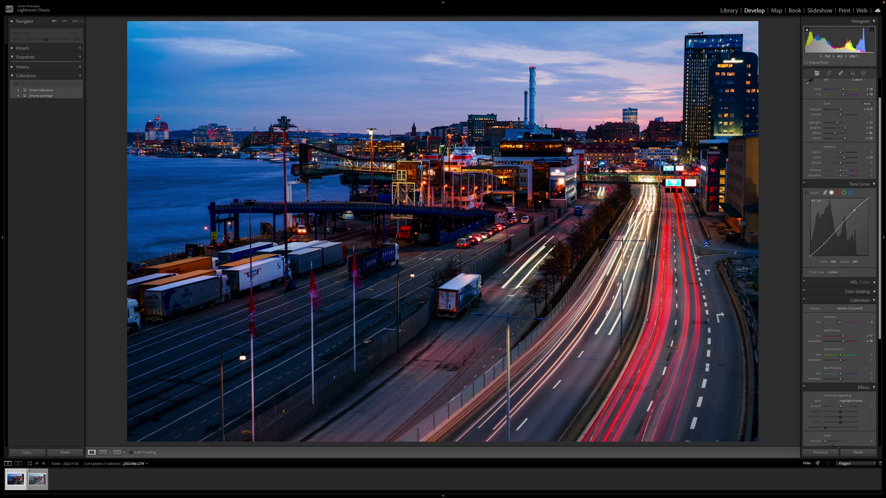
{"action": "left_click_drag", "start_coordinate": [844, 342], "coordinate": [845, 342]}
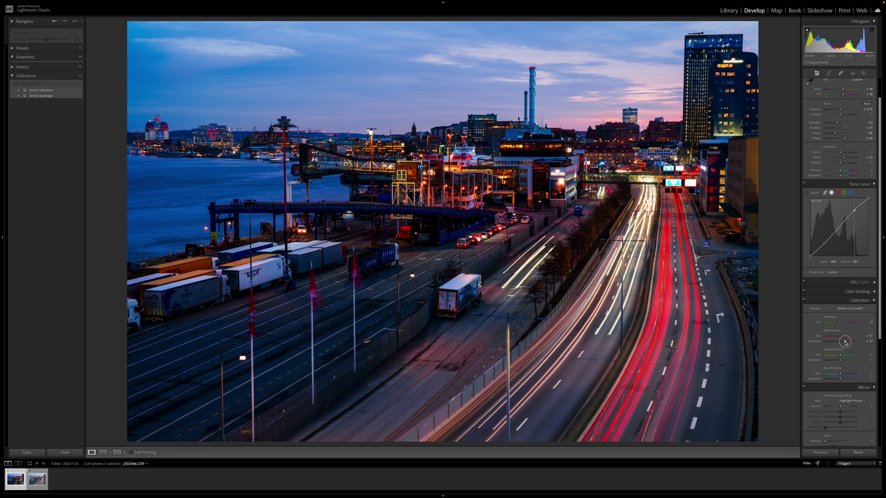
{"action": "left_click_drag", "start_coordinate": [846, 342], "coordinate": [846, 342]}
Set Green Primary Hue to +10, Blue Primary Hue to -7 and Saturation to -10
{"action": "left_click_drag", "start_coordinate": [841, 357], "coordinate": [839, 362]}
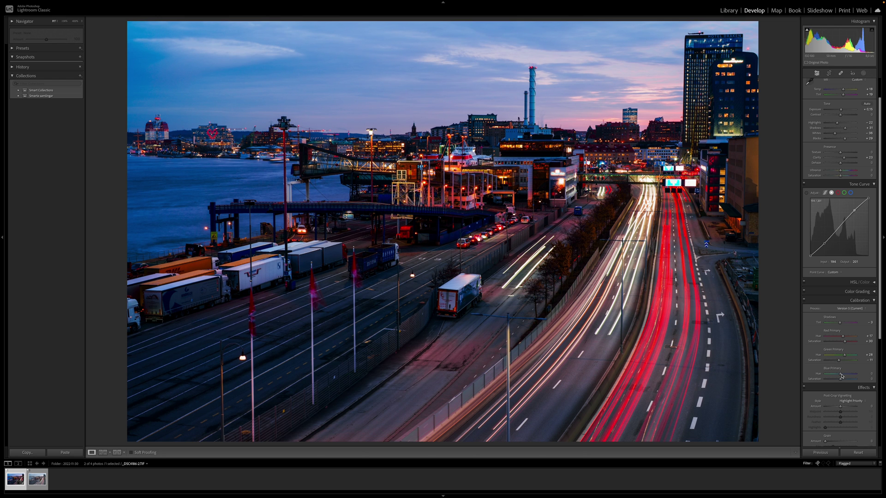
{"action": "left_click_drag", "start_coordinate": [841, 376], "coordinate": [839, 377]}
{"action": "left_click_drag", "start_coordinate": [841, 376], "coordinate": [841, 376]}
{"action": "left_click_drag", "start_coordinate": [842, 381], "coordinate": [839, 381]}
Drag the Post-Crop Vignetting Amount negative to darken the photo's edges and corners
{"action": "scroll", "coordinate": [845, 346], "scroll_direction": "down", "scroll_amount": 3}
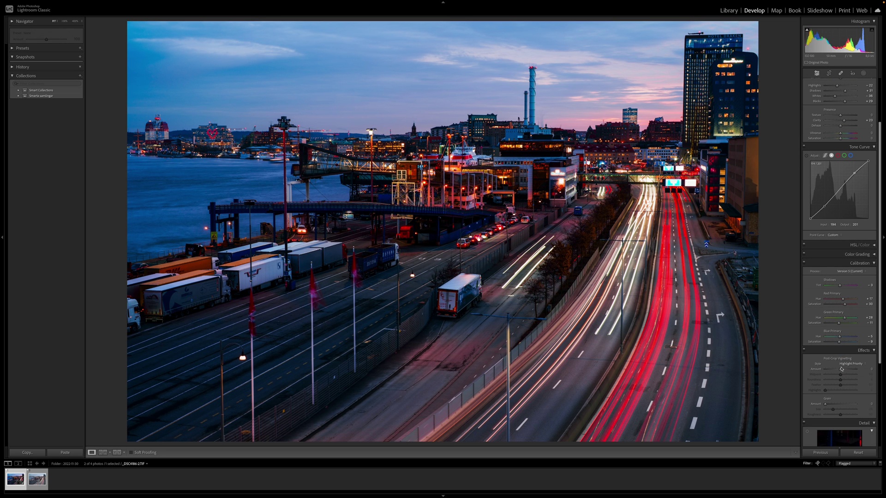
{"action": "left_click_drag", "start_coordinate": [840, 371], "coordinate": [839, 377]}
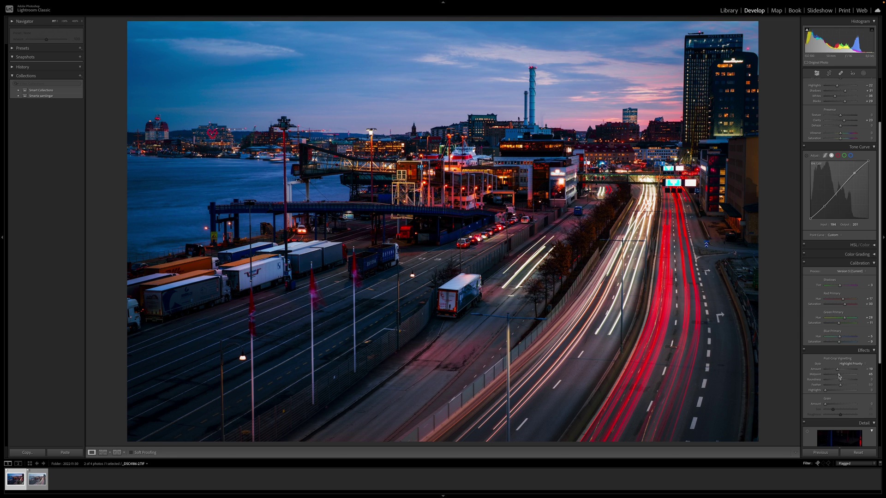
{"action": "scroll", "coordinate": [839, 376], "scroll_direction": "down", "scroll_amount": 1}
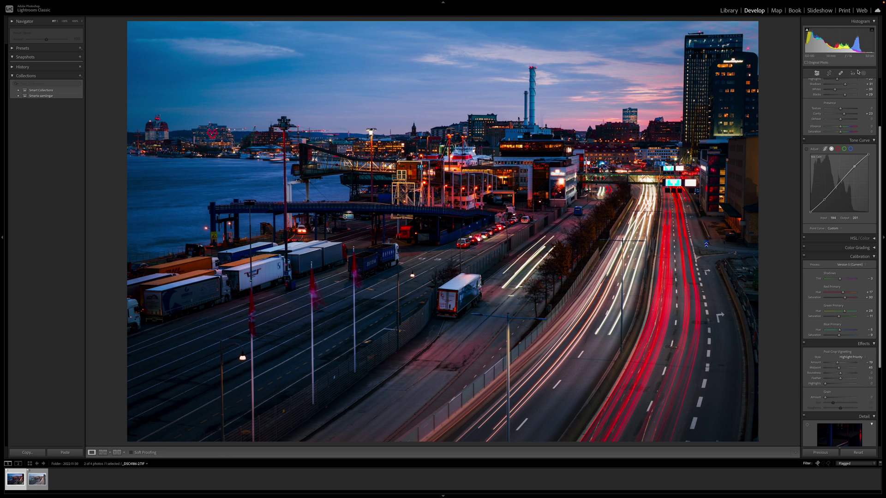
Draw a linear gradient down from the top over the sky, set Exposure to -0.59, then lower it slightly
{"action": "scroll", "coordinate": [861, 79], "scroll_direction": "up", "scroll_amount": 4}
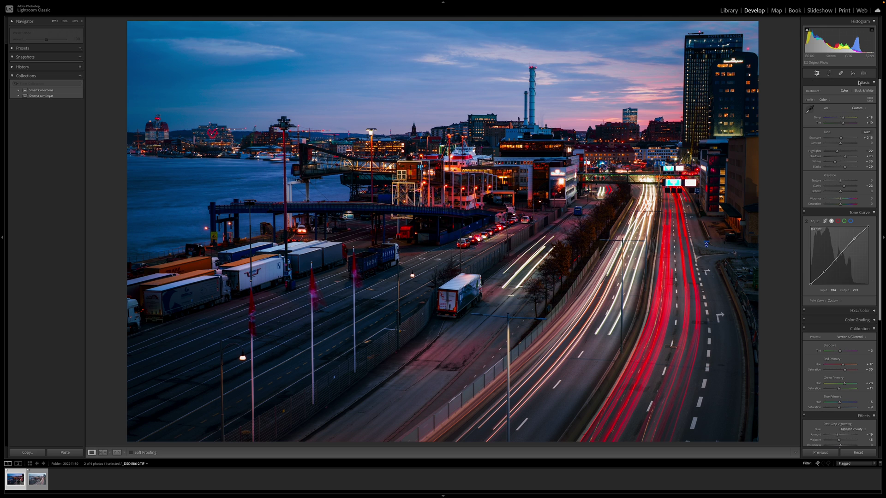
{"action": "left_click", "coordinate": [864, 74]}
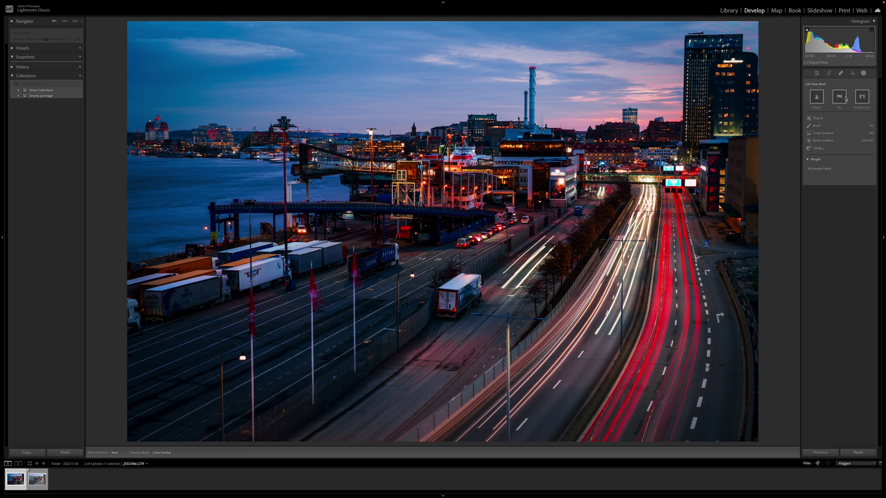
{"action": "left_click", "coordinate": [822, 133]}
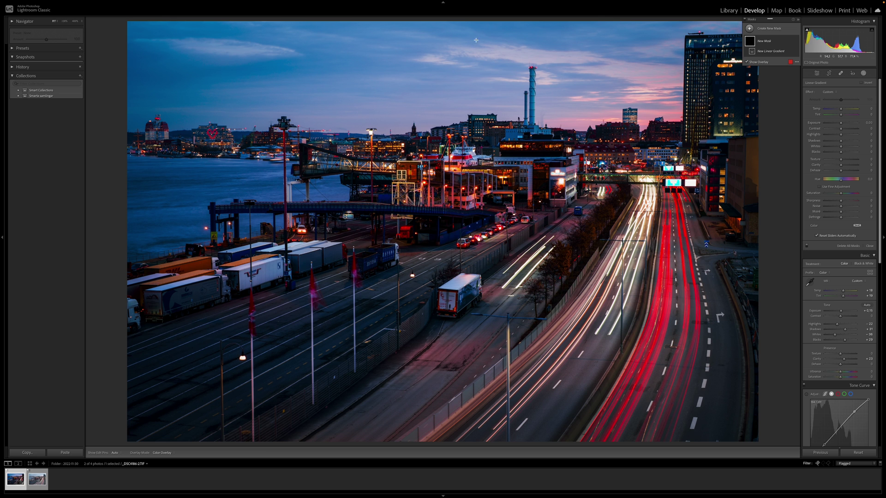
{"action": "left_click_drag", "start_coordinate": [472, 38], "coordinate": [472, 169]}
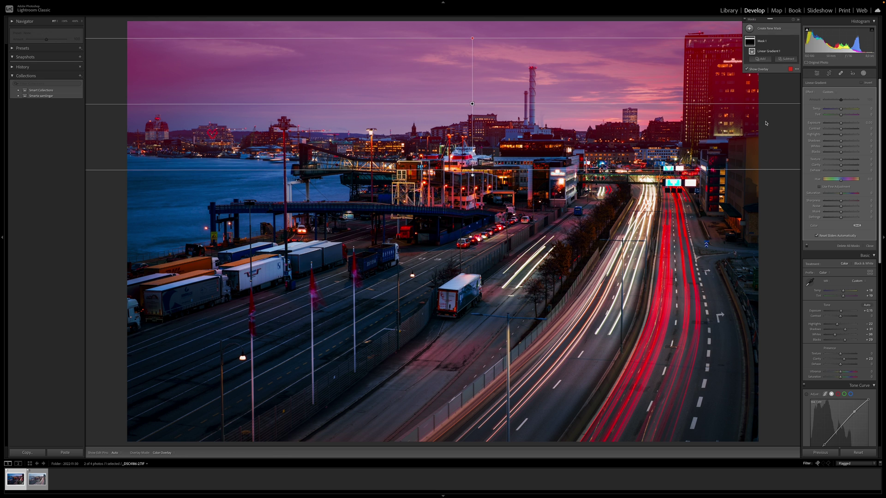
{"action": "left_click_drag", "start_coordinate": [840, 123], "coordinate": [838, 124]}
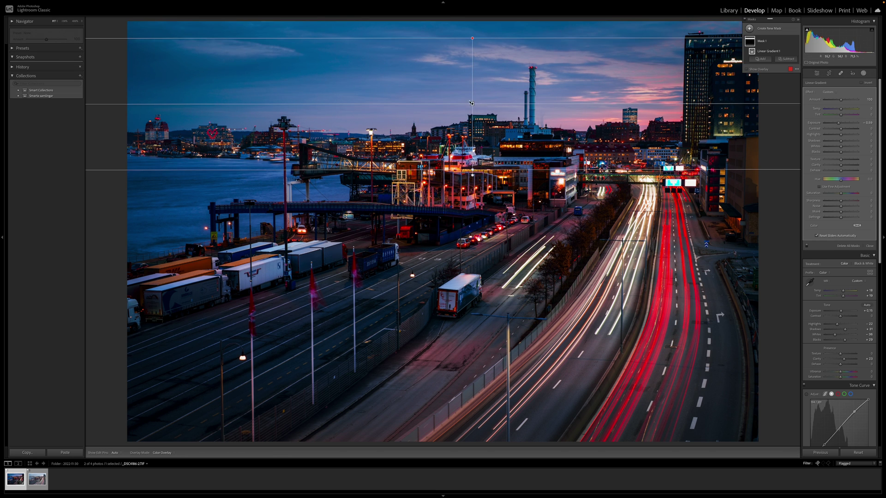
{"action": "left_click_drag", "start_coordinate": [471, 103], "coordinate": [471, 115]}
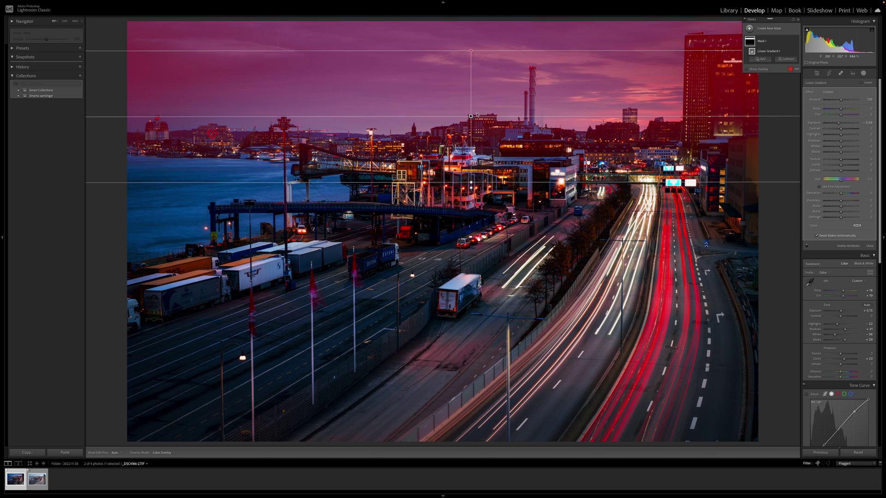
{"action": "left_click", "coordinate": [798, 19]}
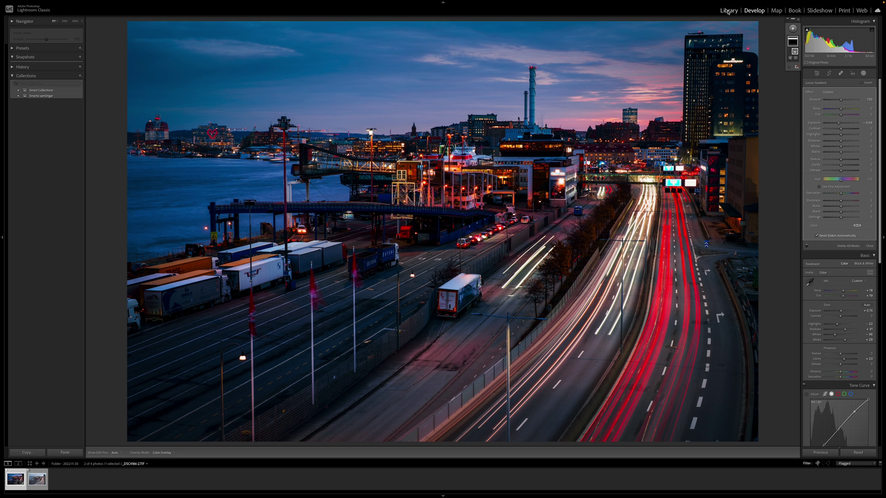
Select the original and edited dusk highway photos in the grid and display them side by side
{"action": "key", "text": "g"}
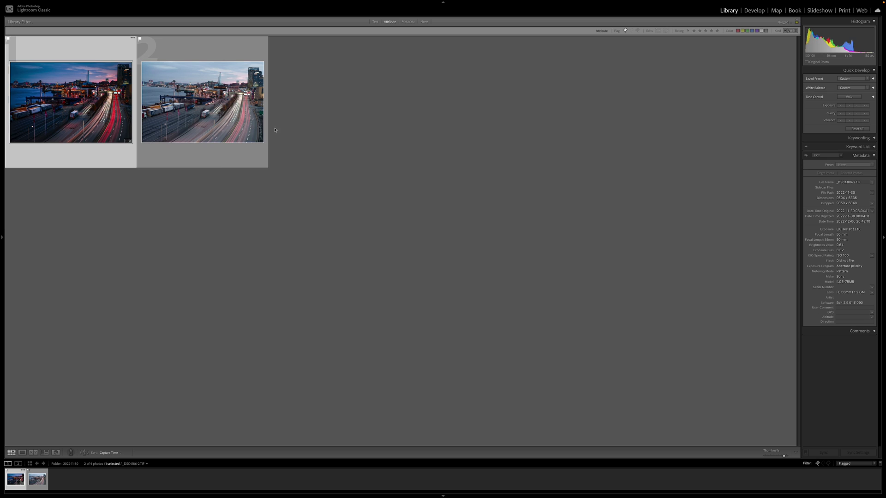
{"action": "left_click", "coordinate": [203, 118]}
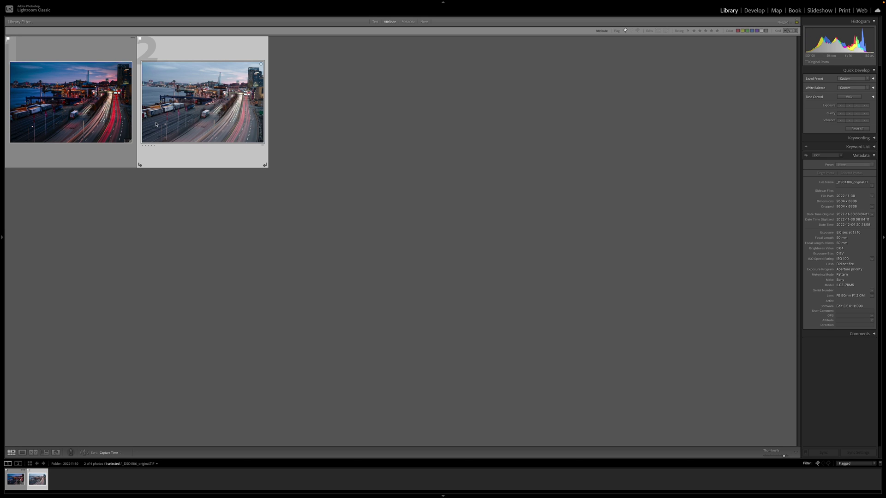
{"action": "left_click", "coordinate": [107, 119], "text": "ctrl"}
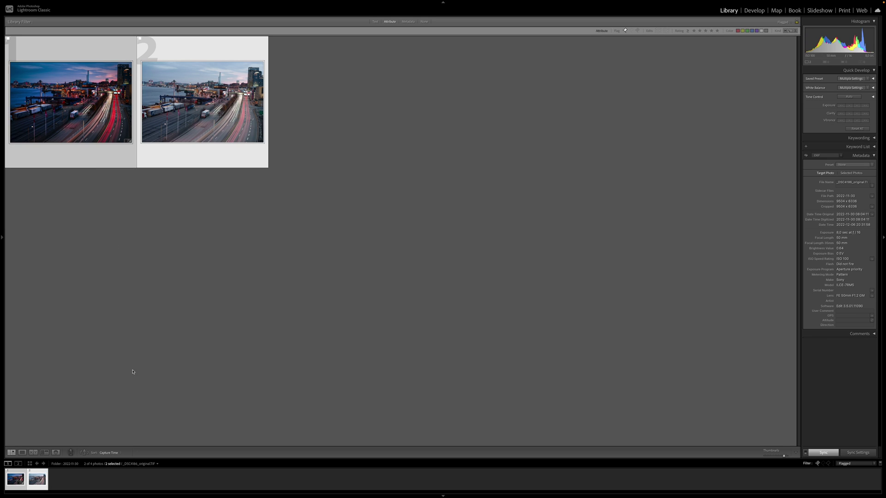
{"action": "left_click", "coordinate": [34, 453]}
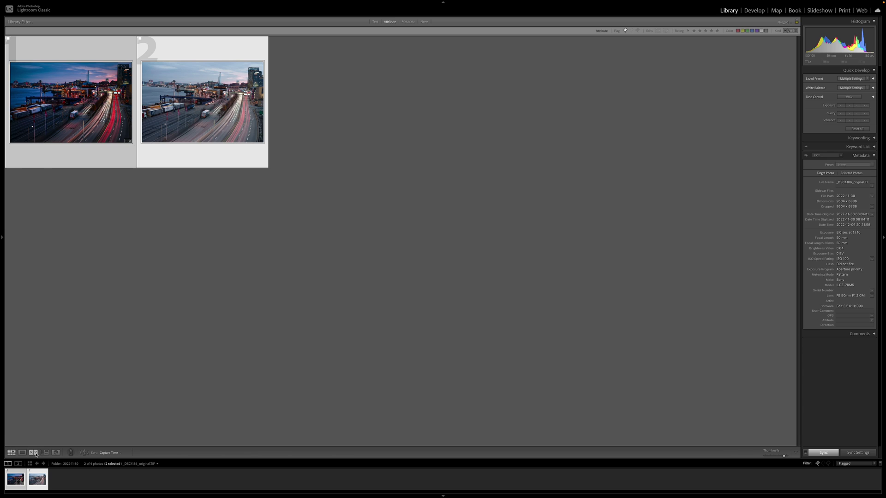